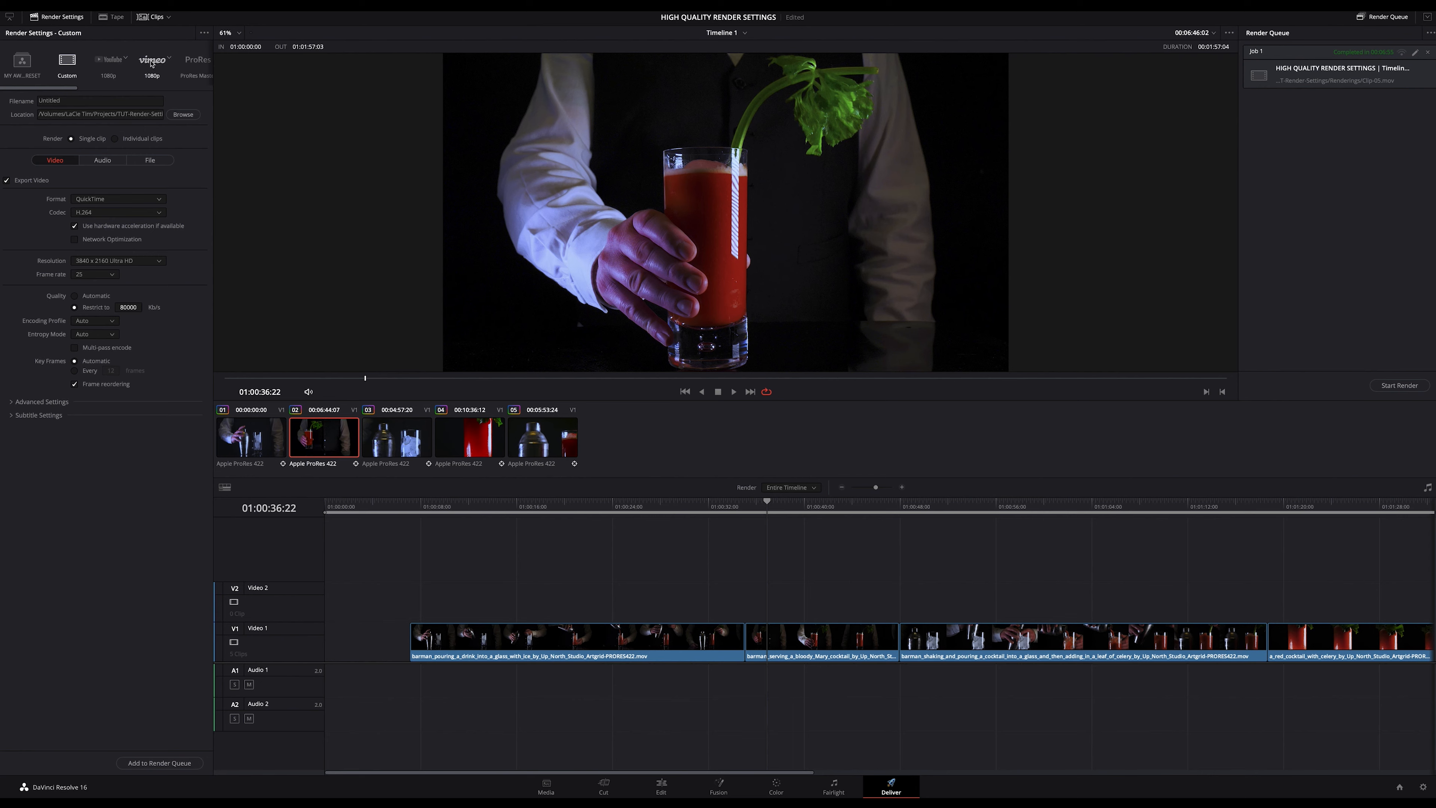
Load the H.264 Master preset for the render settings.
left_click(106, 63)
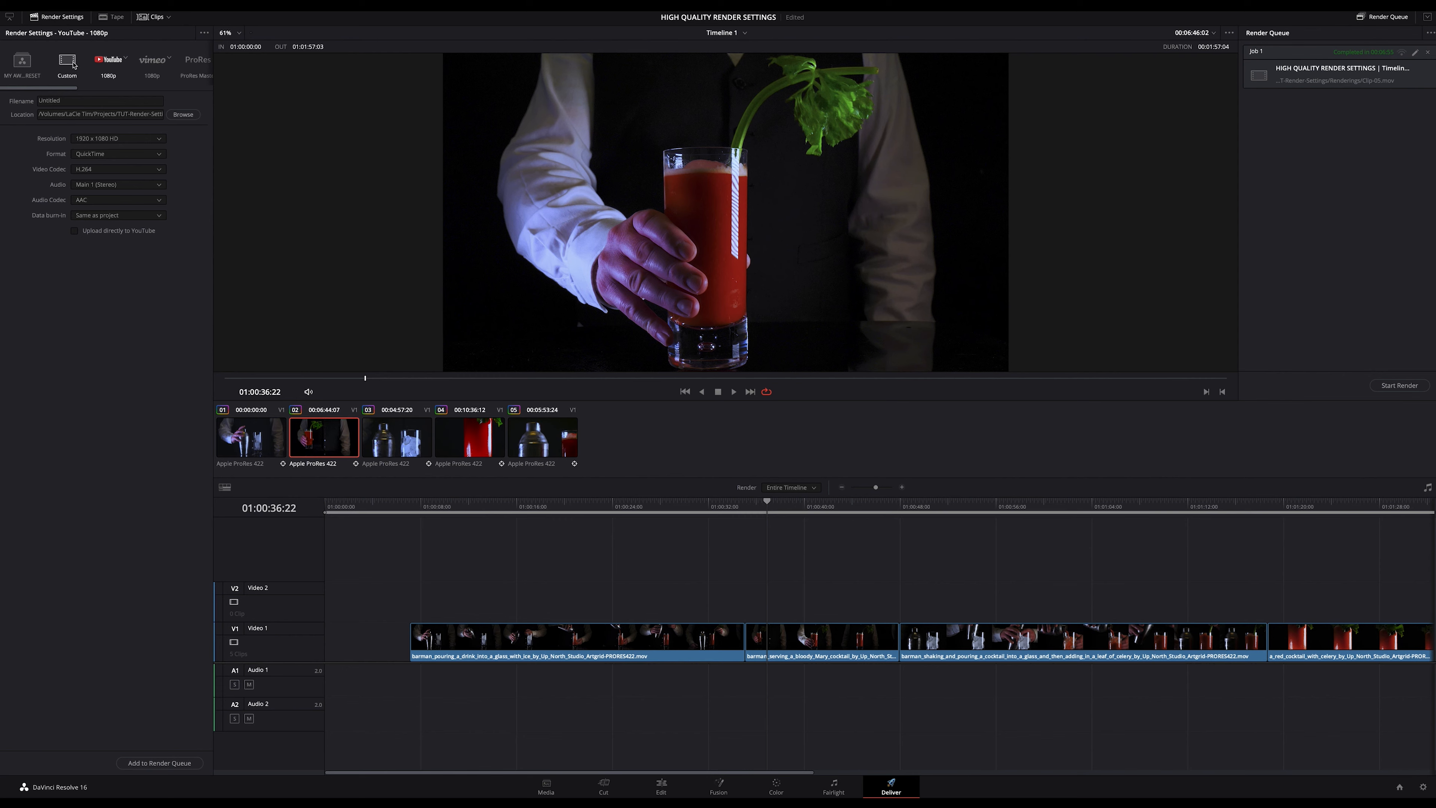
scroll(163, 72, "right", 3)
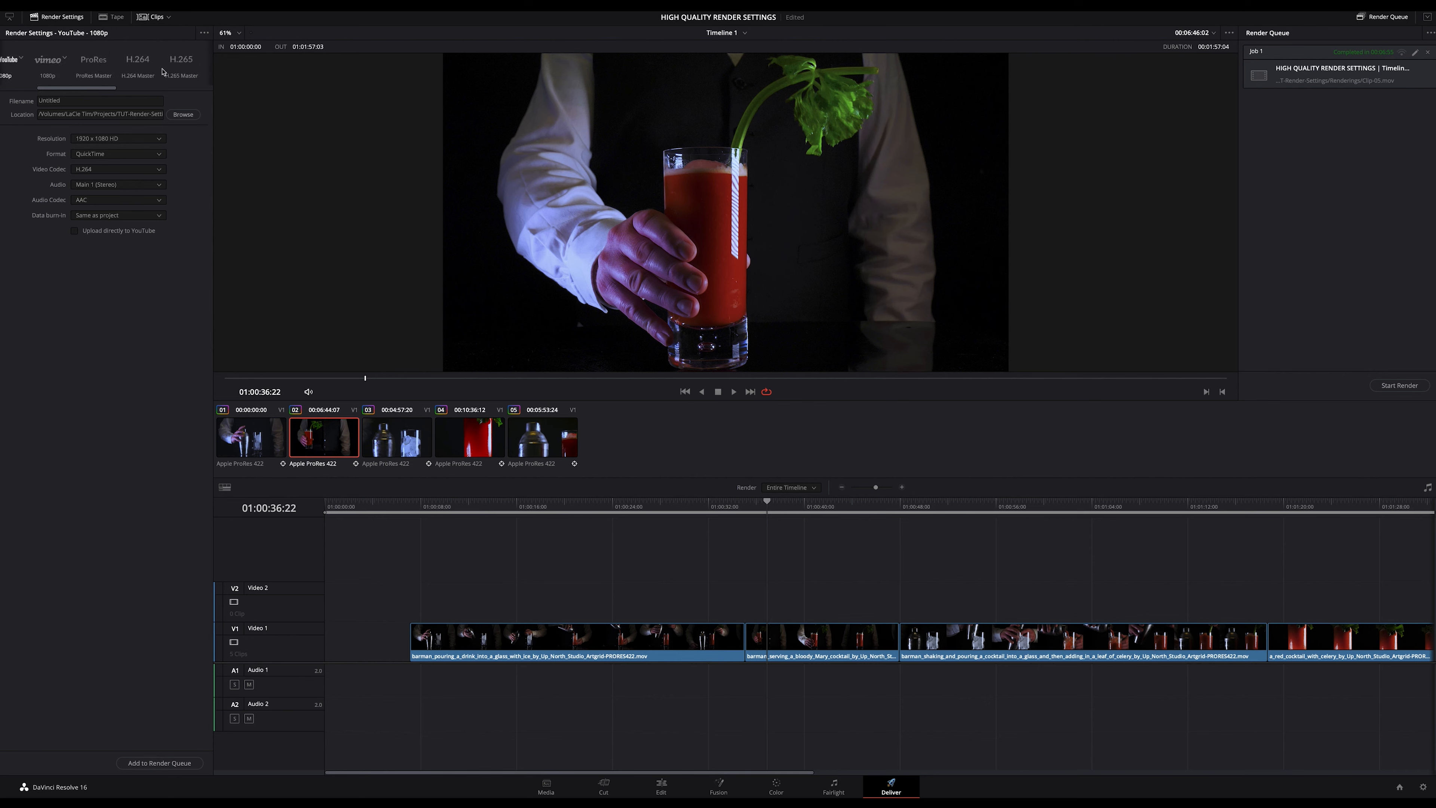
left_click(140, 67)
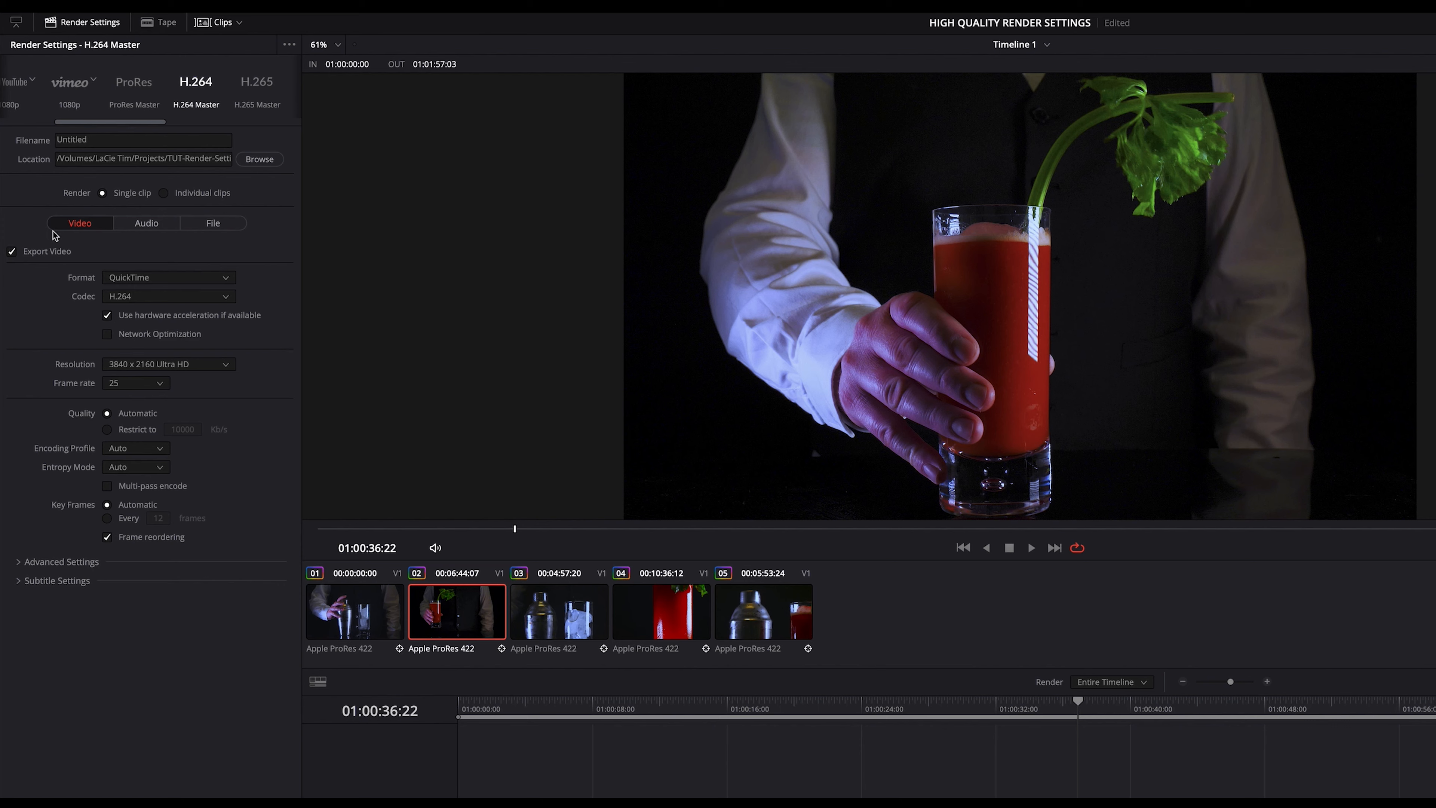
Configure the video export as QuickTime format with the H.264 codec at 3840 x 2160 Ultra HD resolution.
left_click(167, 282)
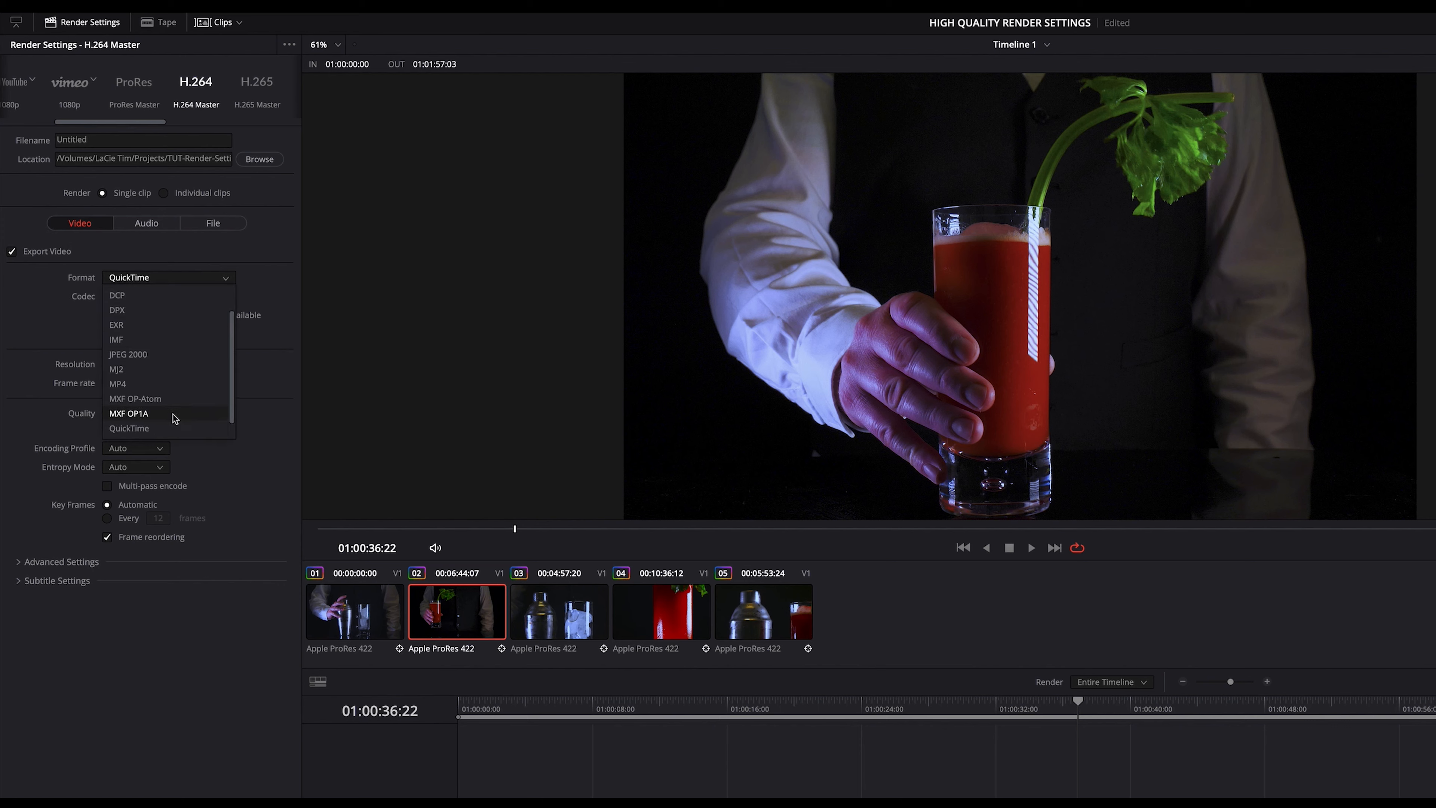
left_click(160, 432)
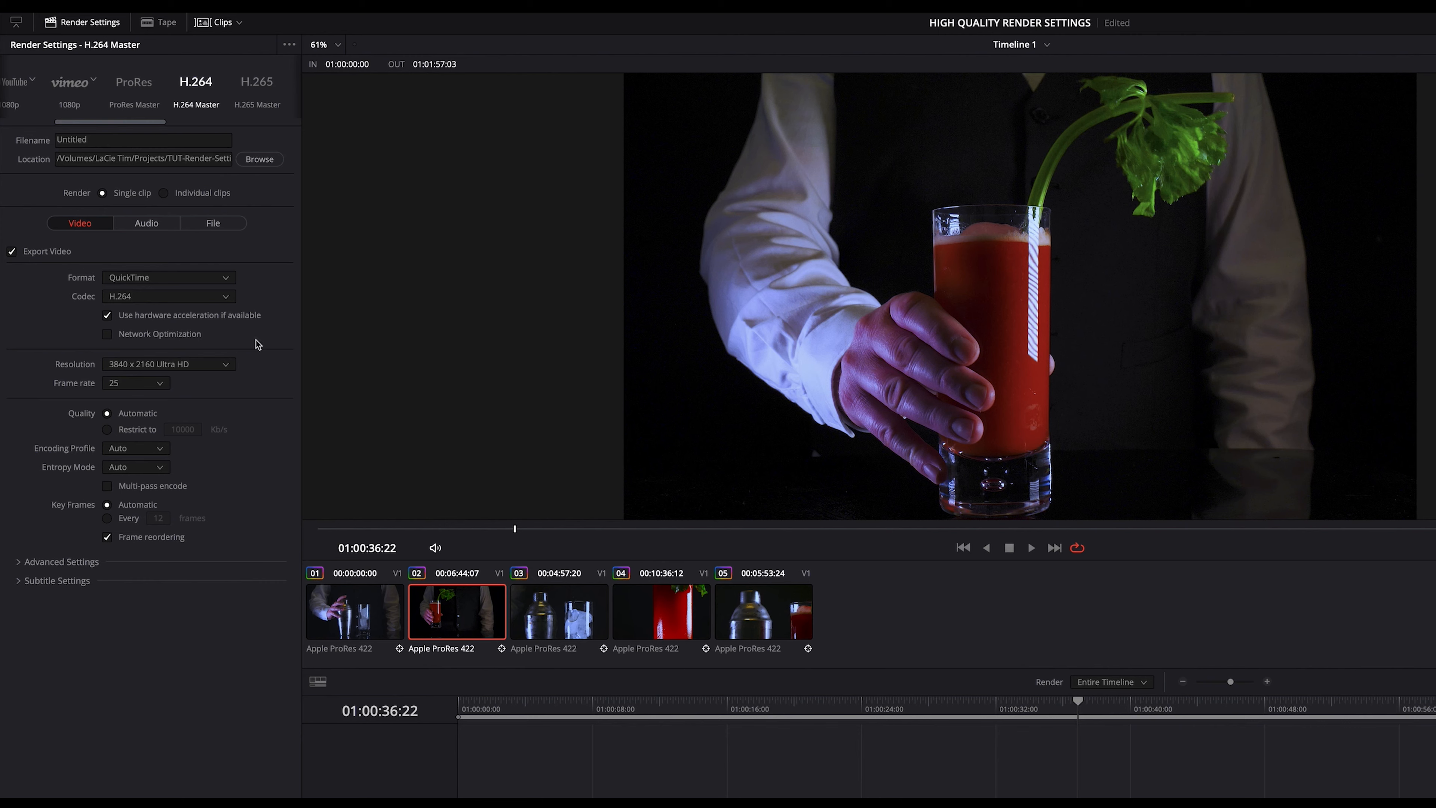
left_click(174, 297)
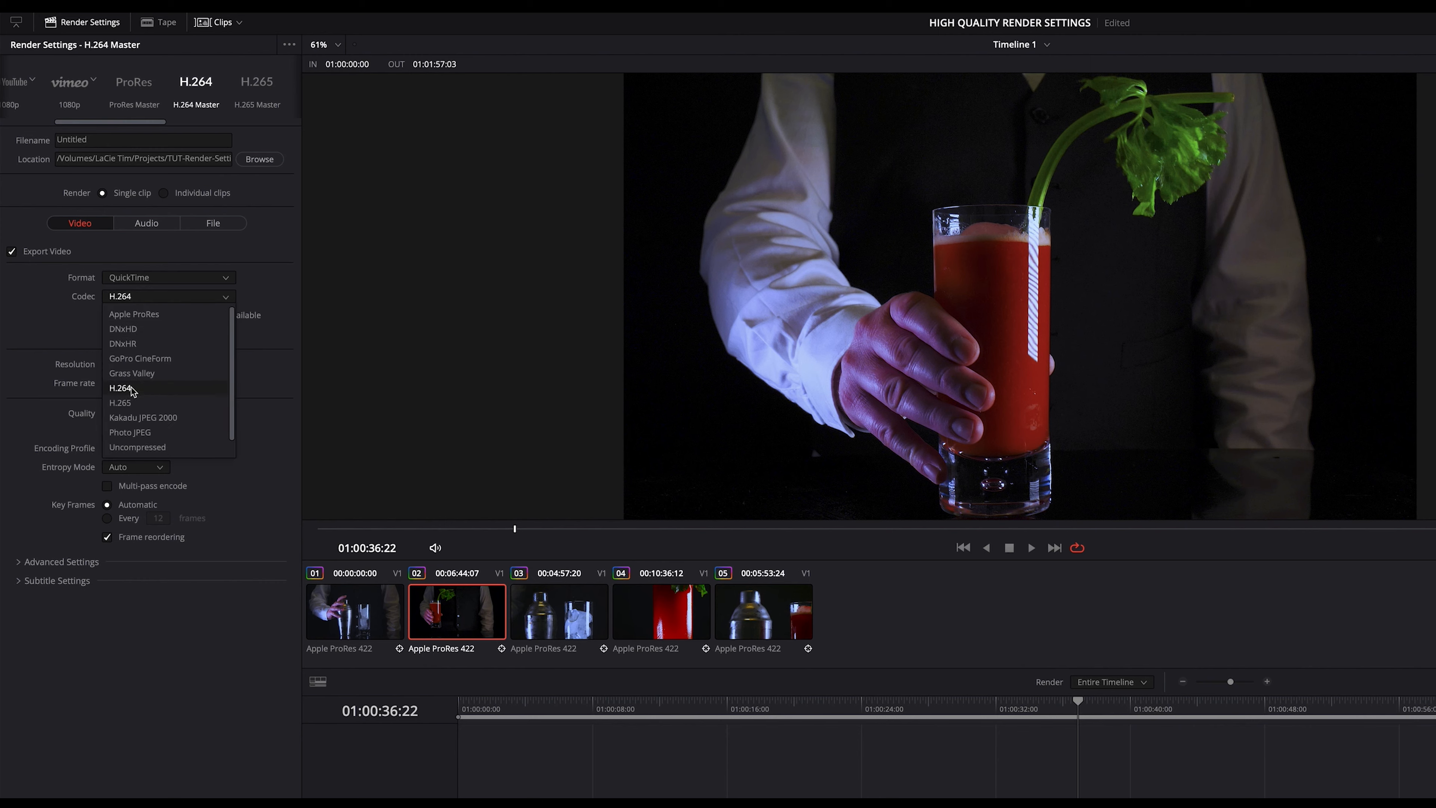
left_click(168, 391)
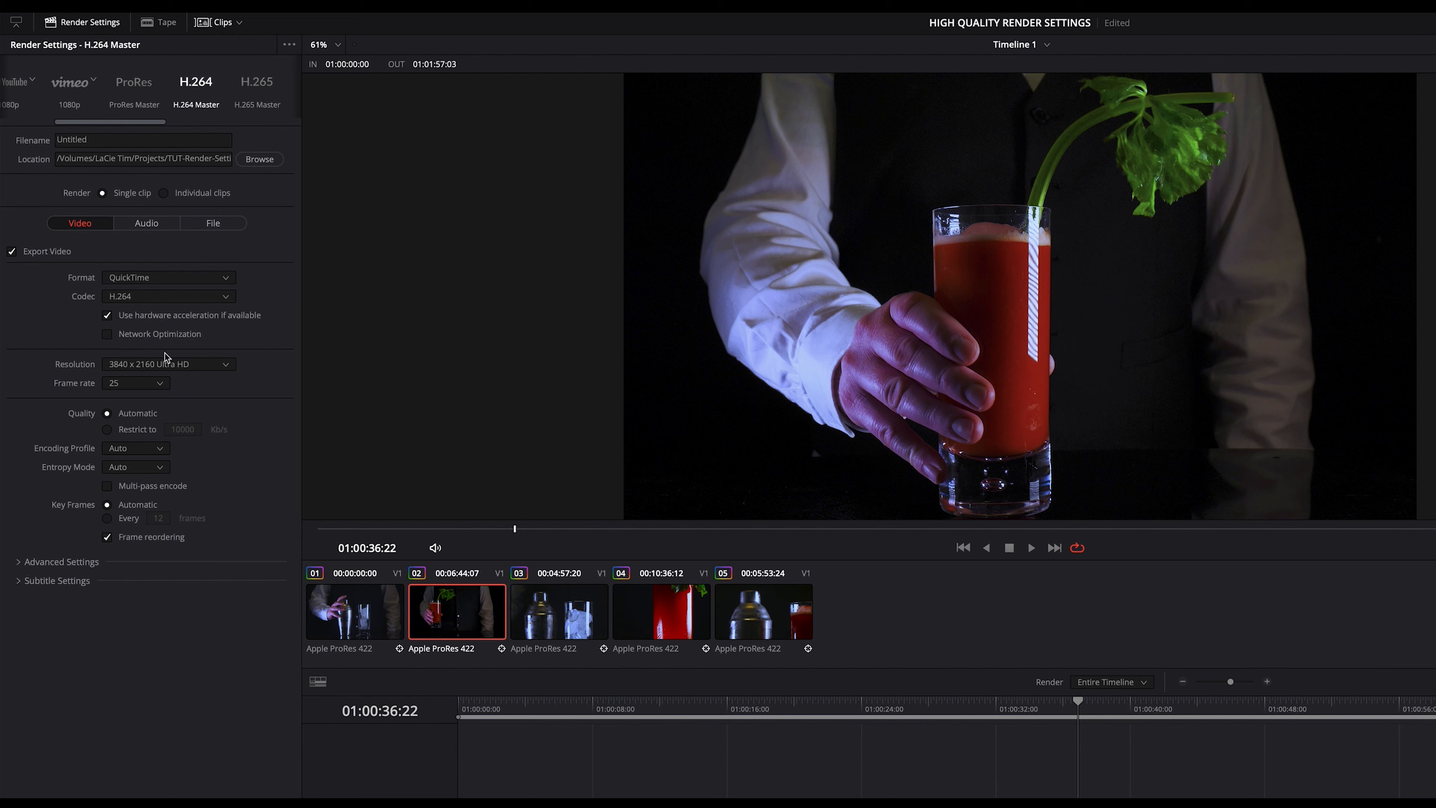
left_click(145, 365)
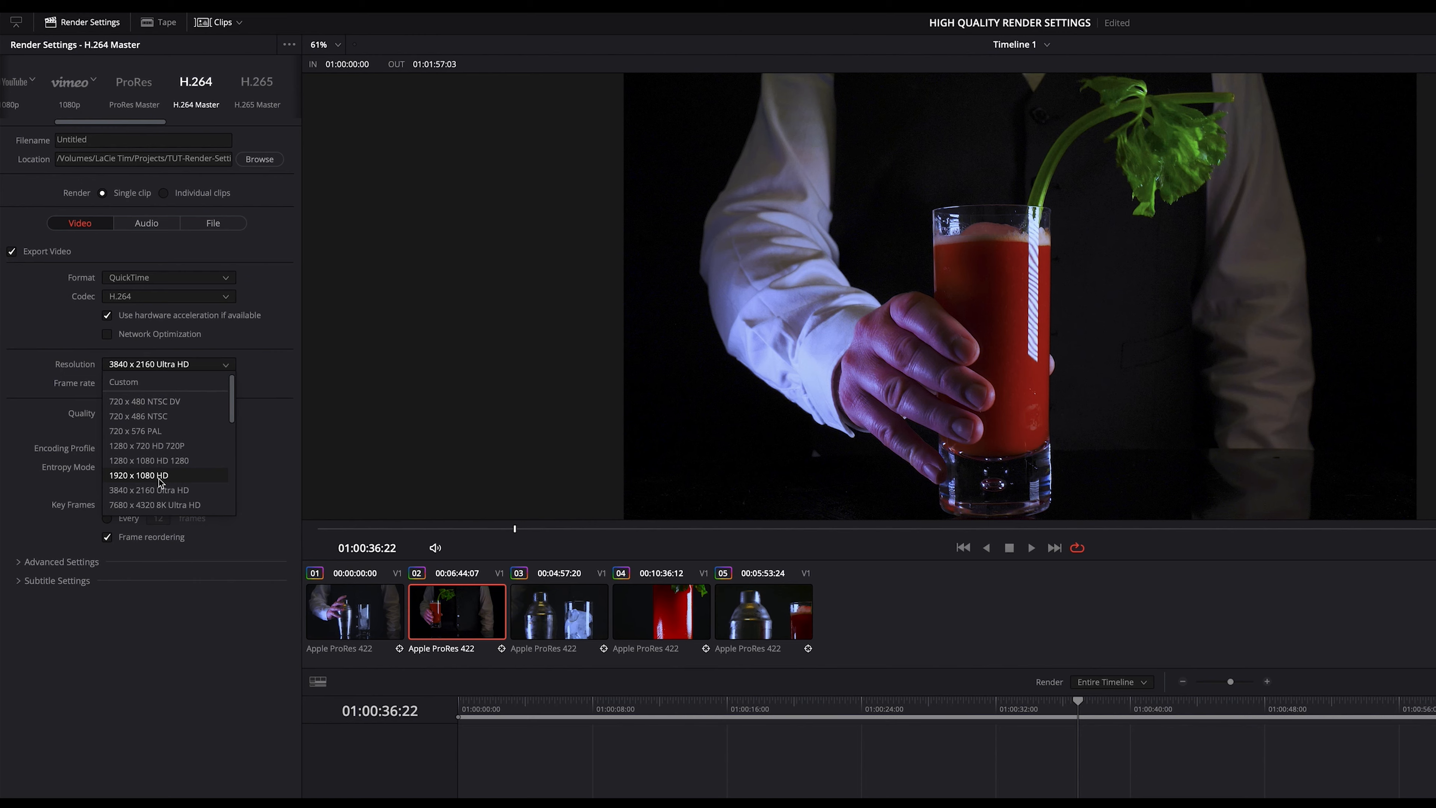
left_click(157, 493)
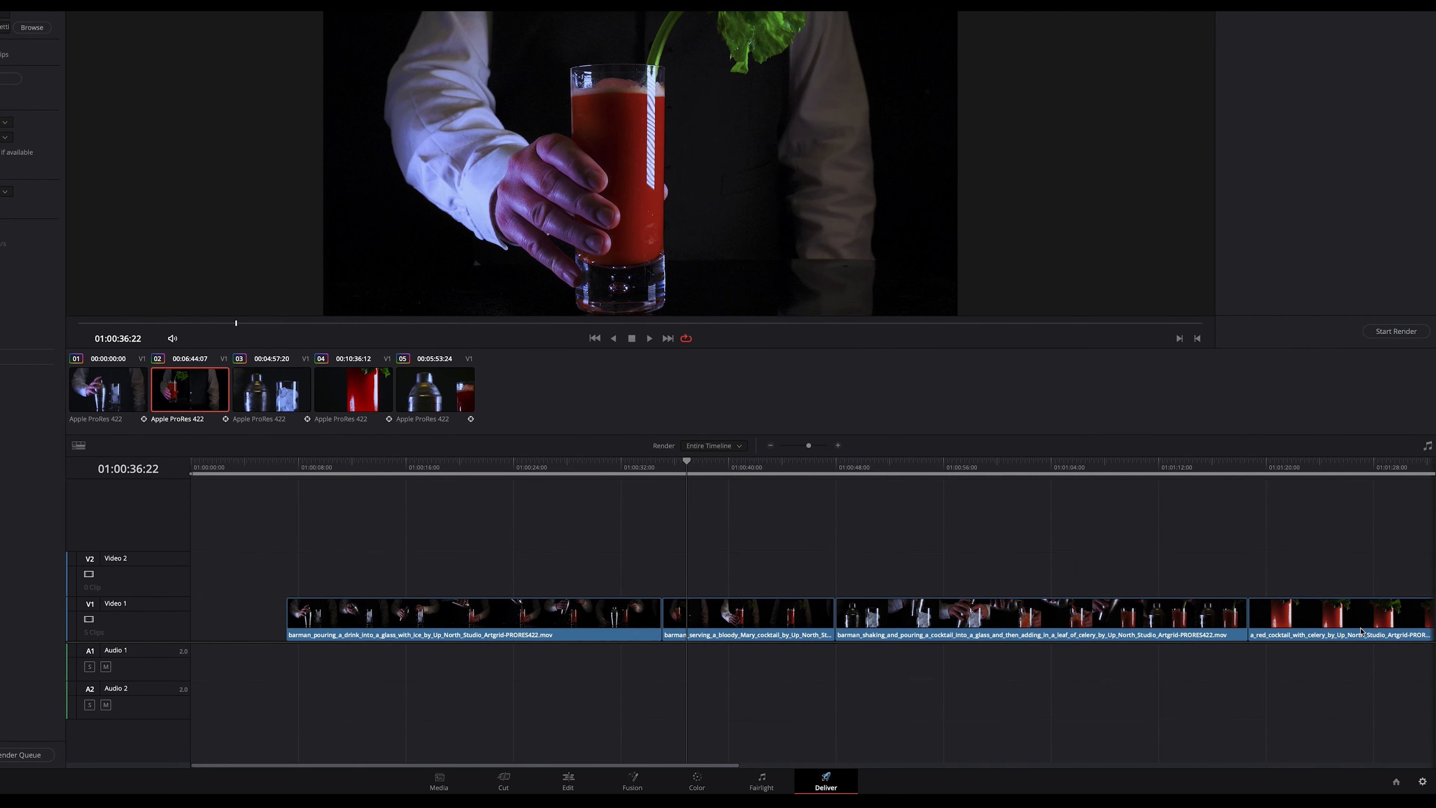
Set the timeline resolution in the project settings to 1920 x 1080 HD.
left_click(1422, 781)
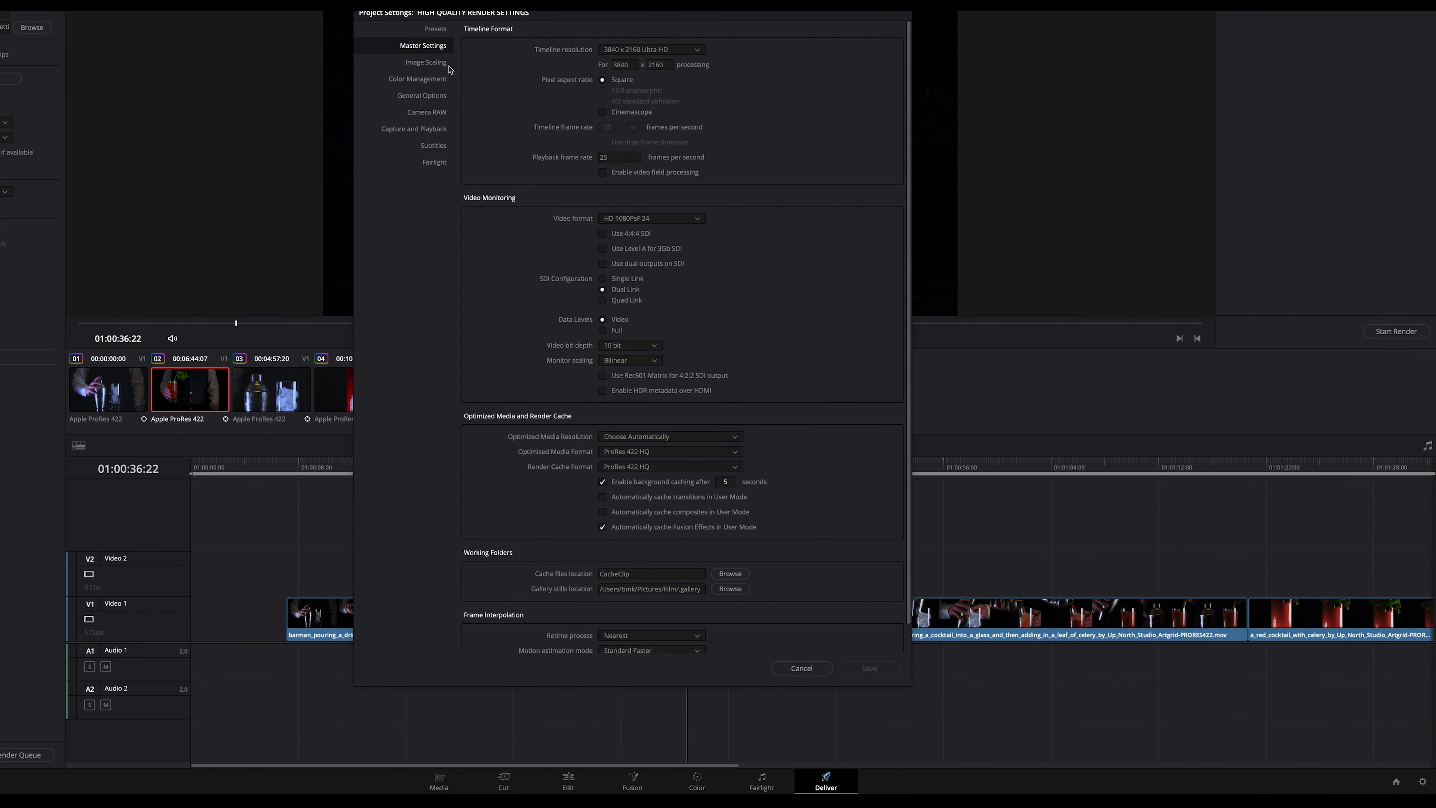
left_click(621, 51)
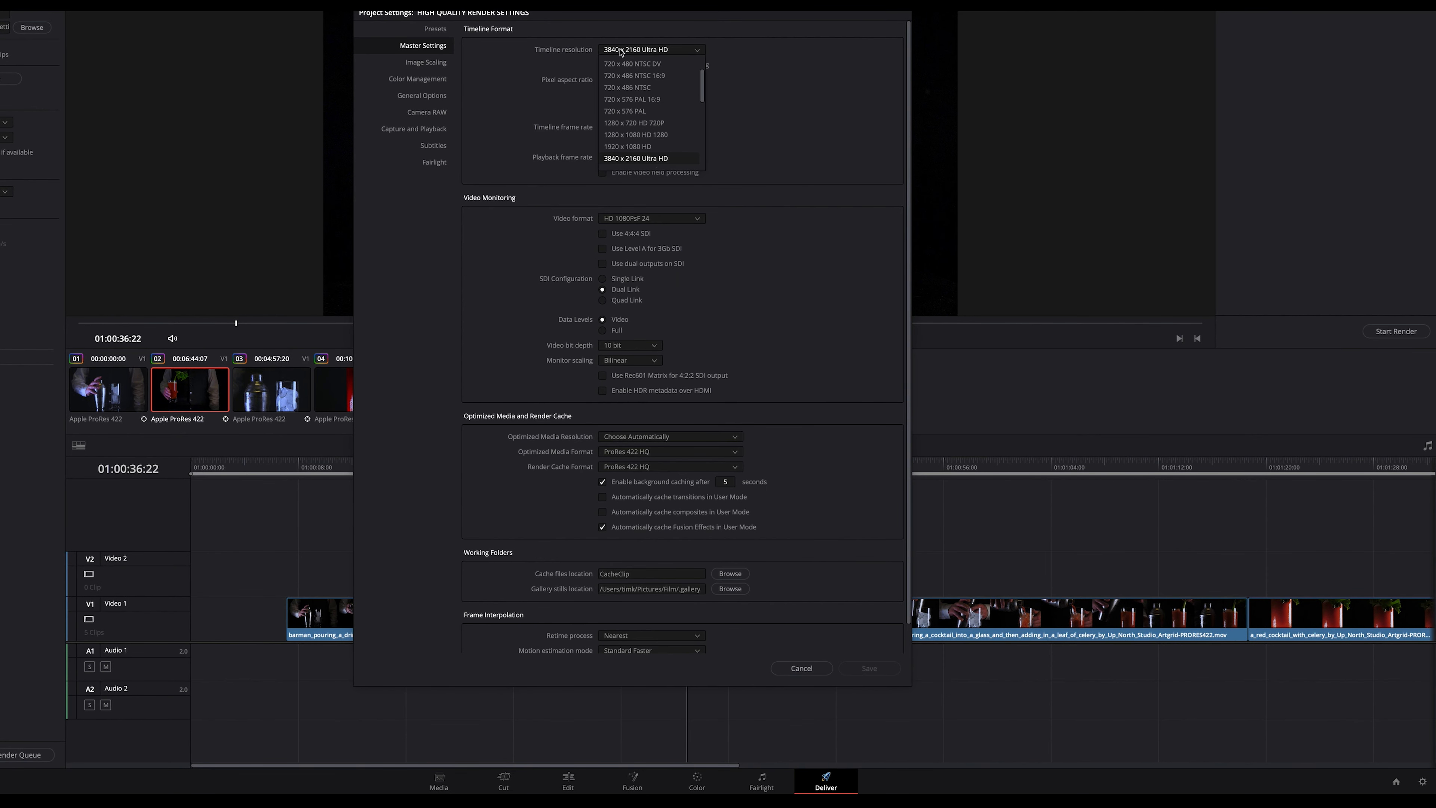
left_click(630, 146)
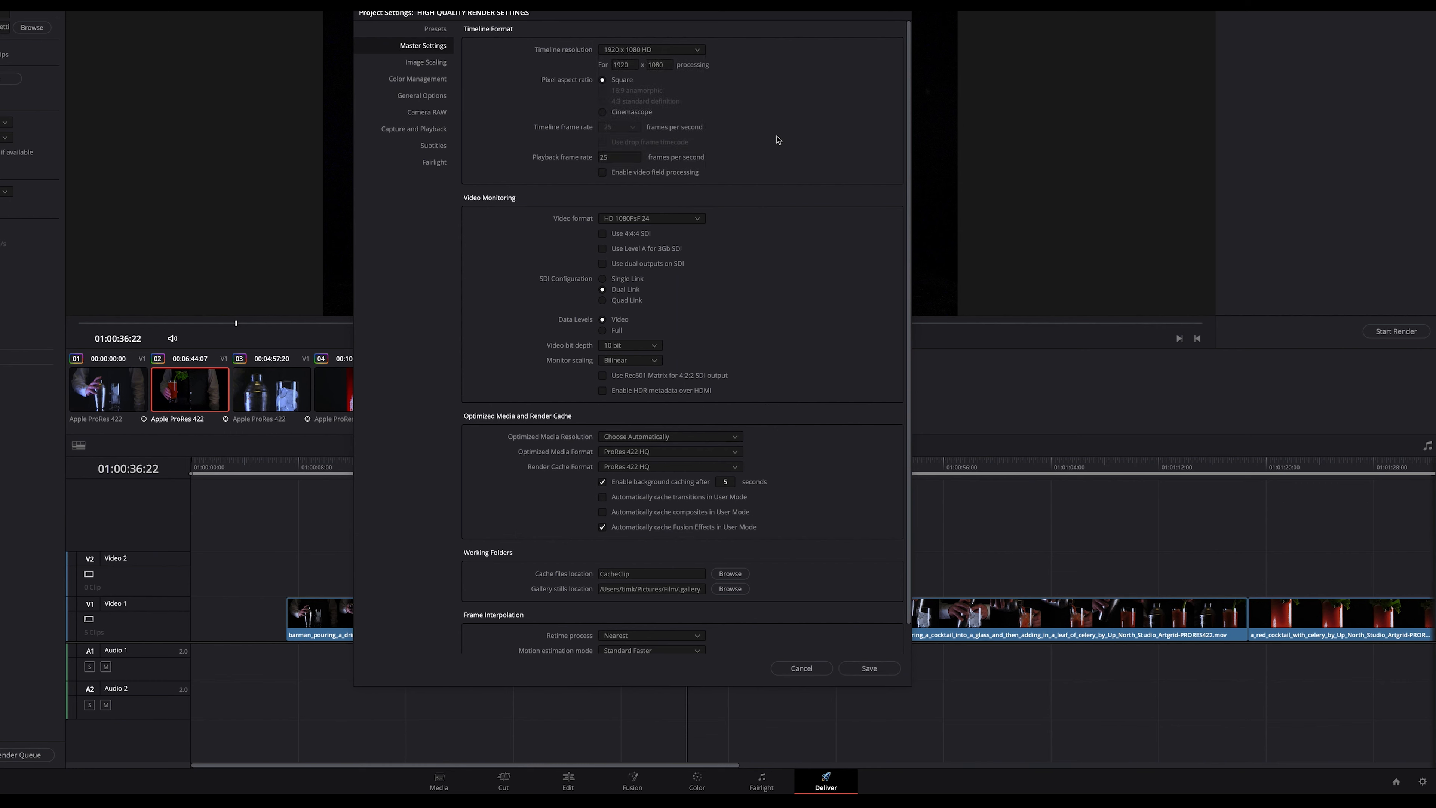
left_click(683, 52)
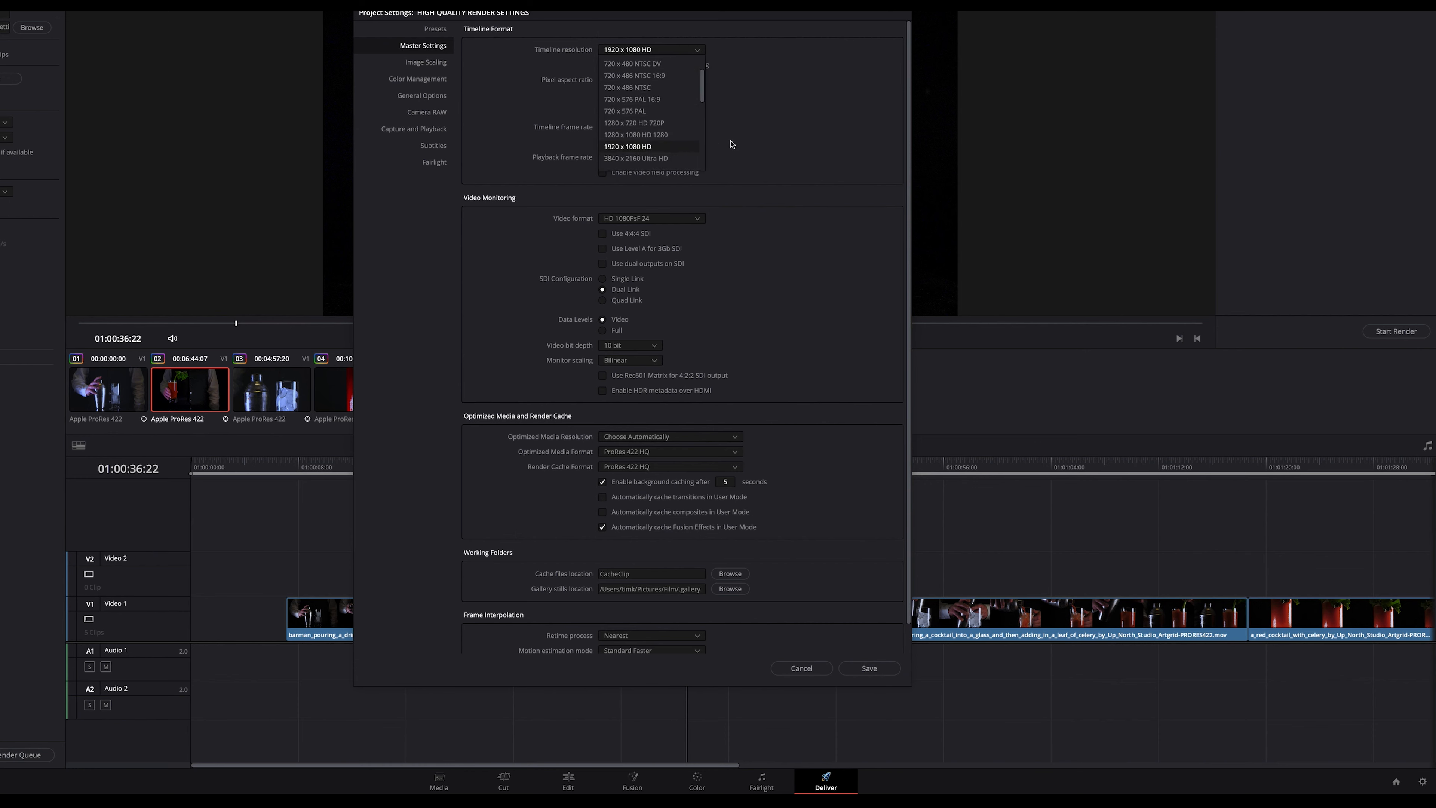
left_click(664, 147)
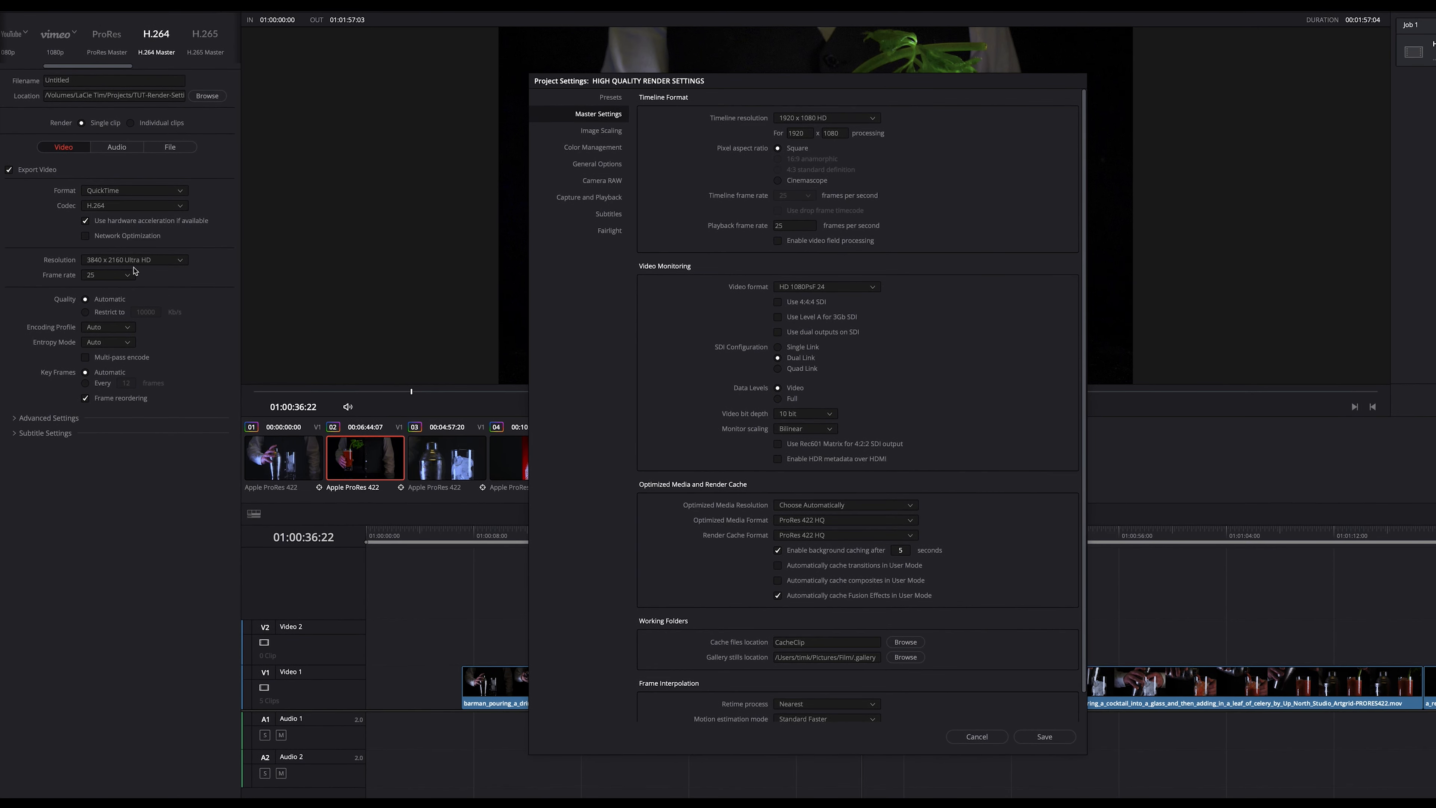
Set the timeline resolution to 3840 x 2160 Ultra HD and save the project settings.
left_click(846, 120)
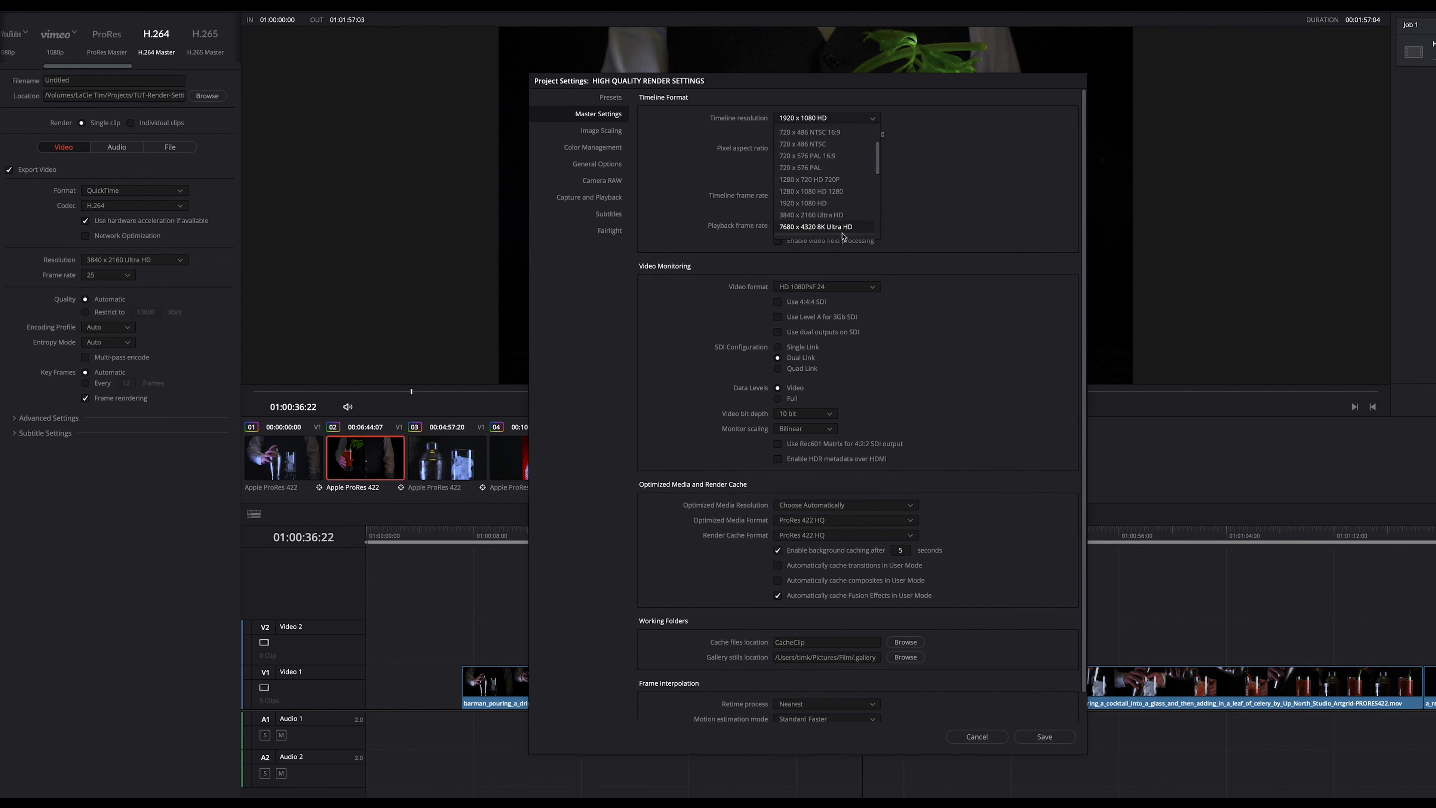
left_click(839, 220)
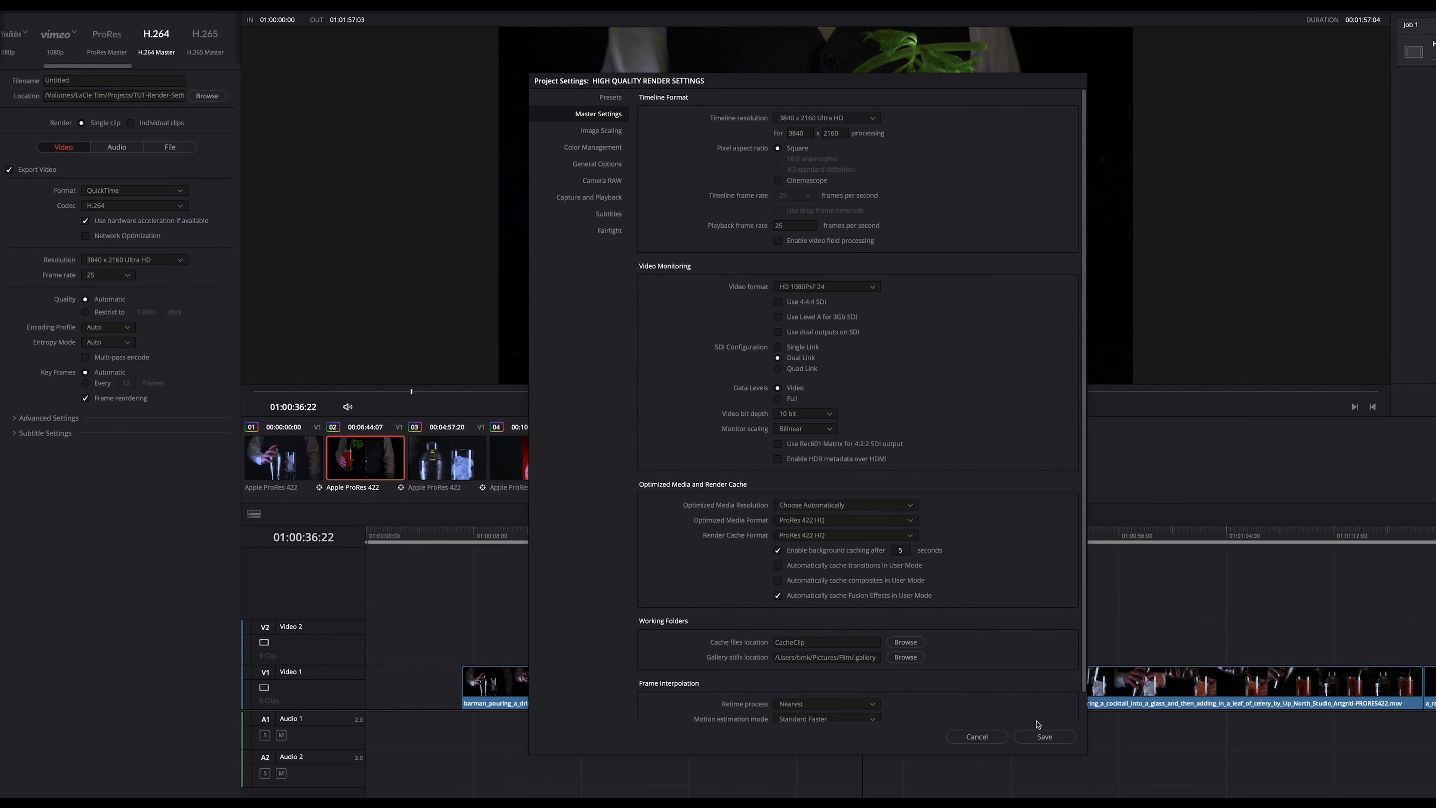
left_click(1044, 735)
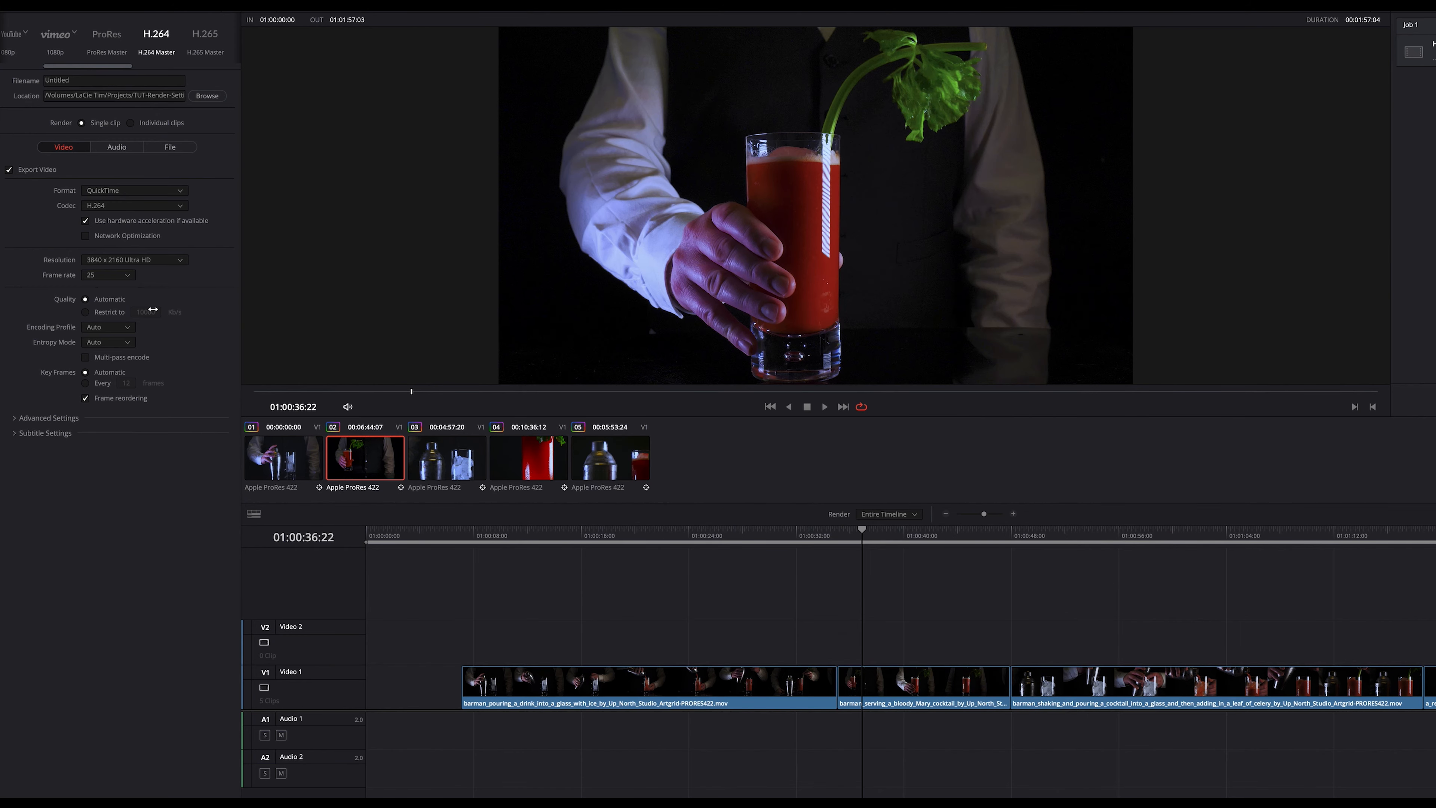
Switch the export quality from automatic to a restricted bitrate.
left_click(86, 311)
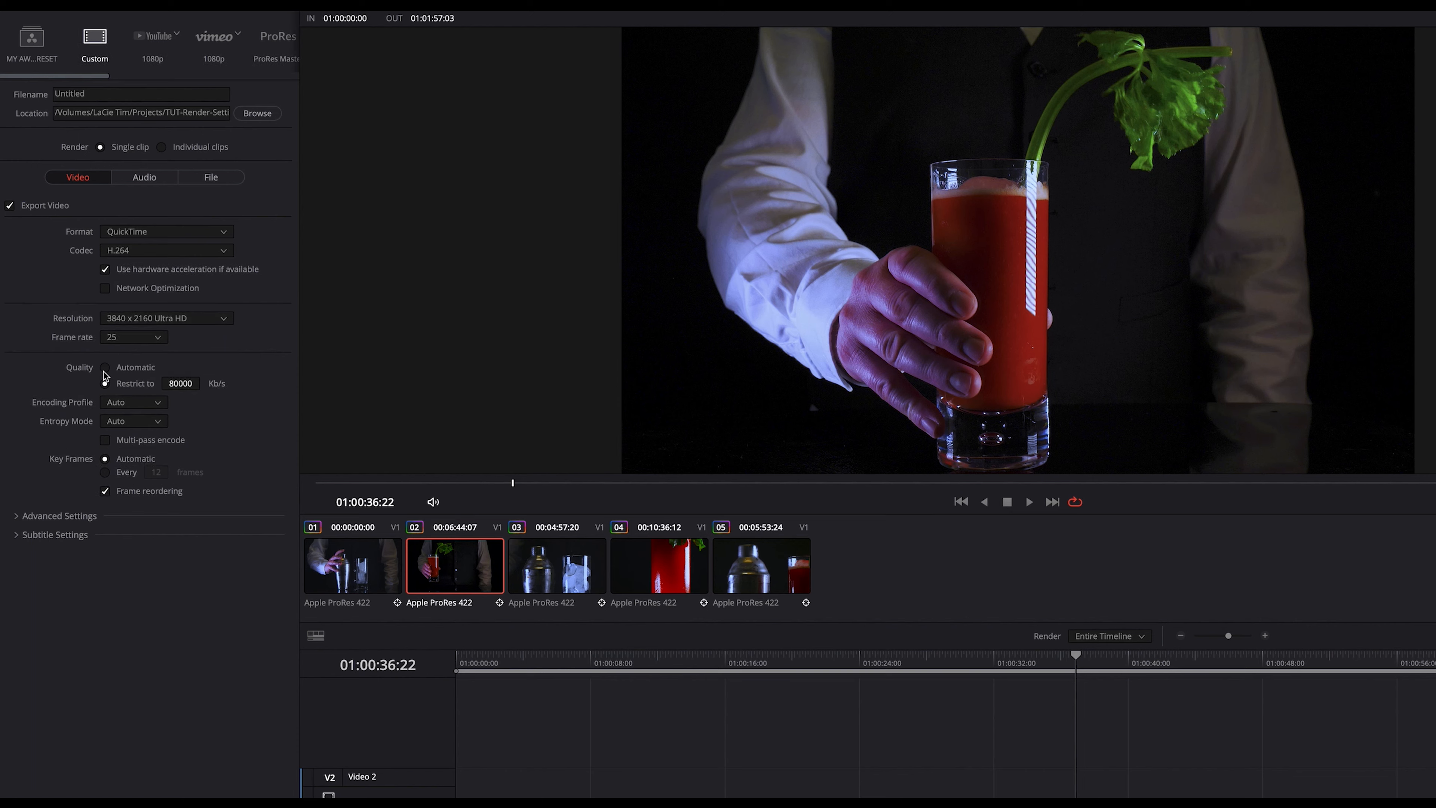
left_click(104, 367)
left_click(106, 385)
Set the restricted export bitrate to 40000 Kb/s.
left_click(182, 384)
key("BackSpace")
key("BackSpace")
key("BackSpace")
key("BackSpace")
key("BackSpace")
type("40000")
Set the restricted export bitrate to 80000 Kb/s.
left_click(180, 383)
type("80000")
key("Return")
Open the choices for the video's encoding profile.
left_click(130, 403)
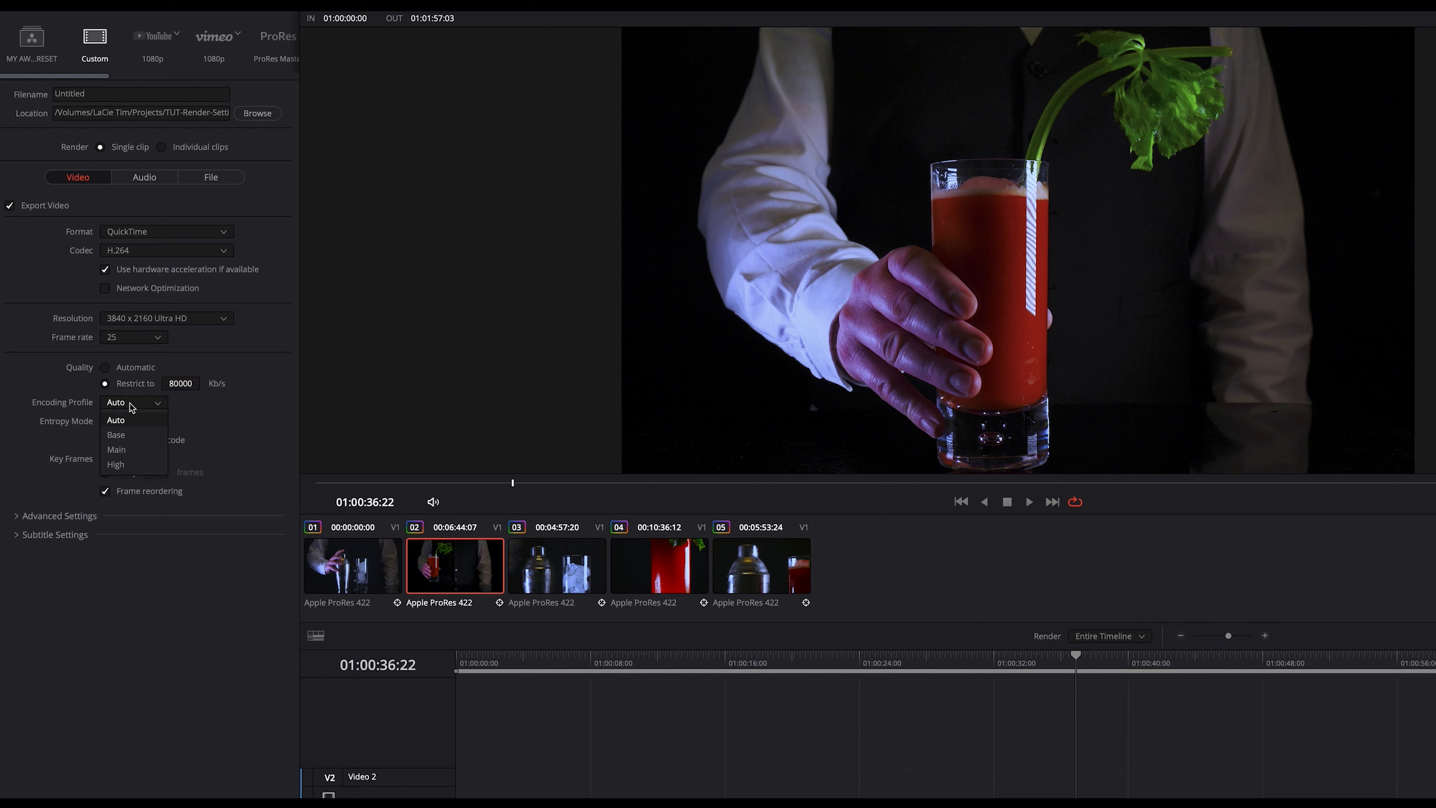